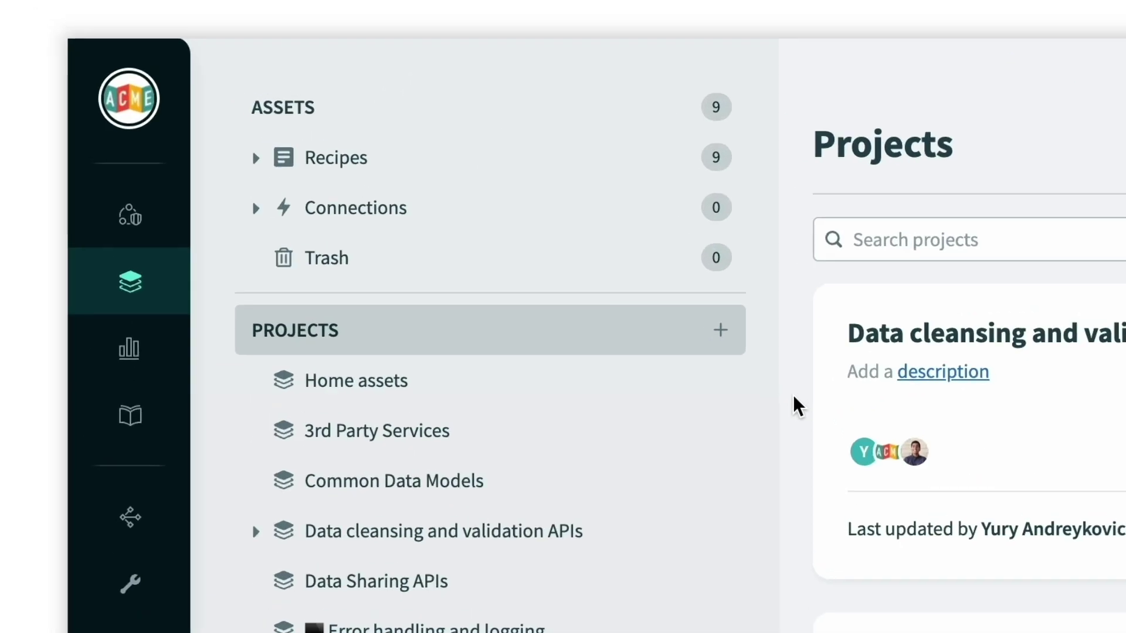
Step: Bring up Automation HQ from the expanded left navigation rail
mouse_move(150, 176)
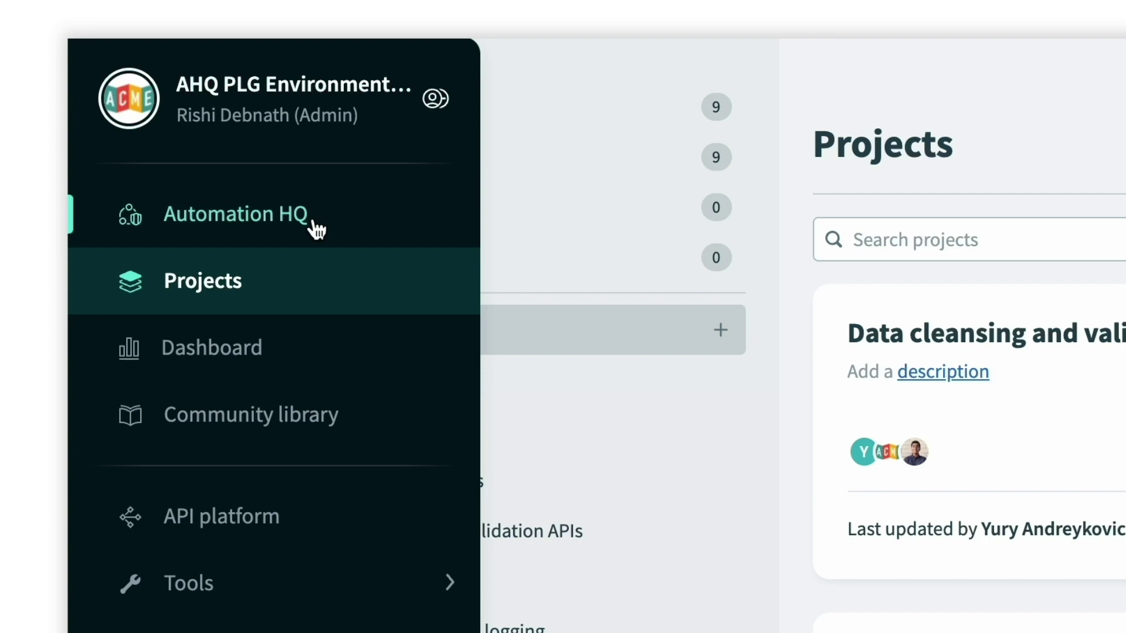
click(345, 226)
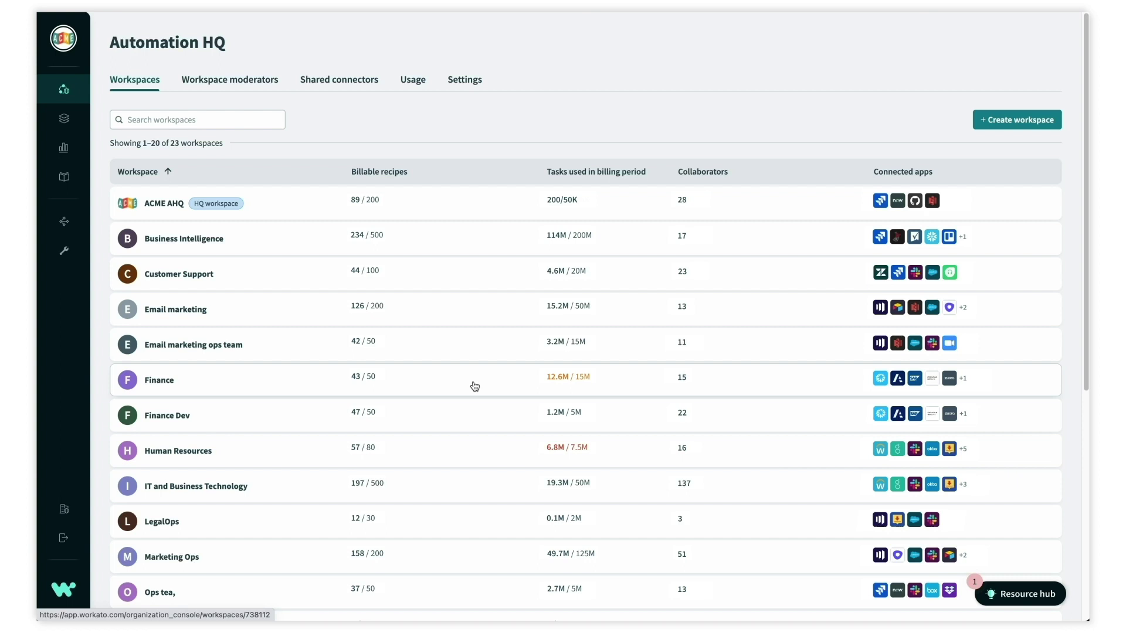
Step: Open the Finance row to show its jobs, recipes and tasks dashboard
click(475, 385)
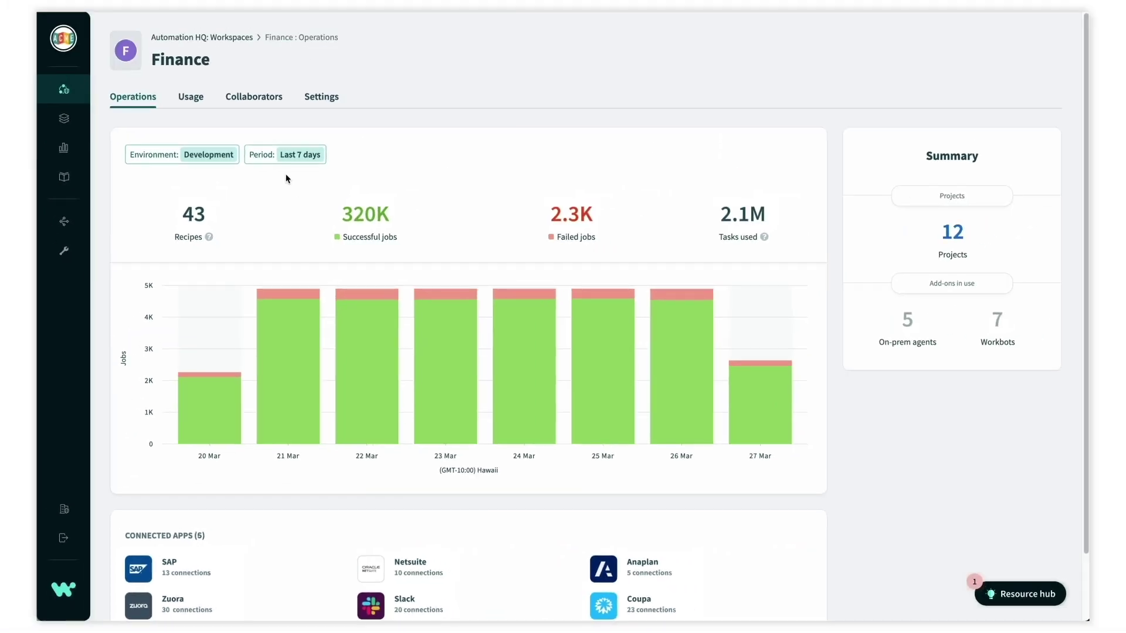
Step: On Finance's Usage tab, switch the plan usage chart data from Tasks to Recipes
click(194, 97)
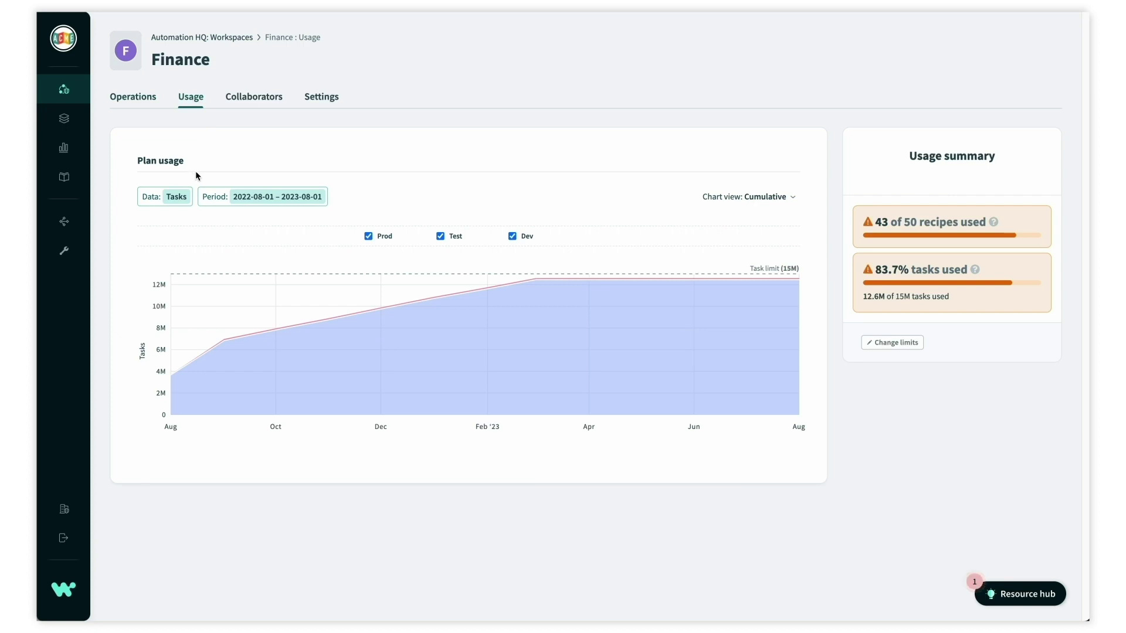
click(176, 196)
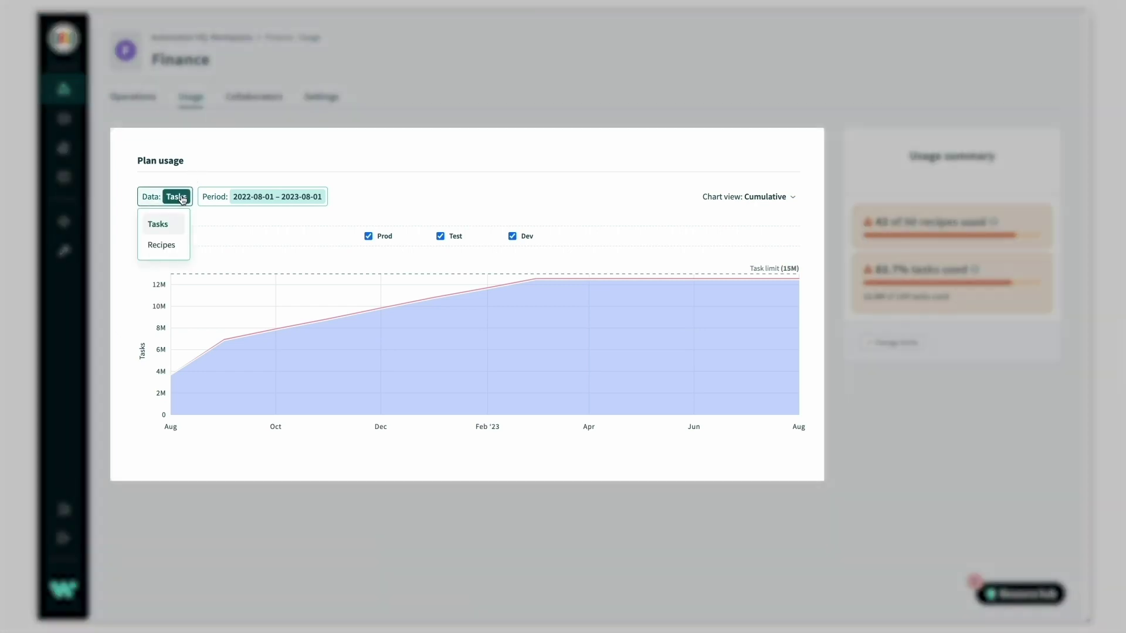
click(182, 246)
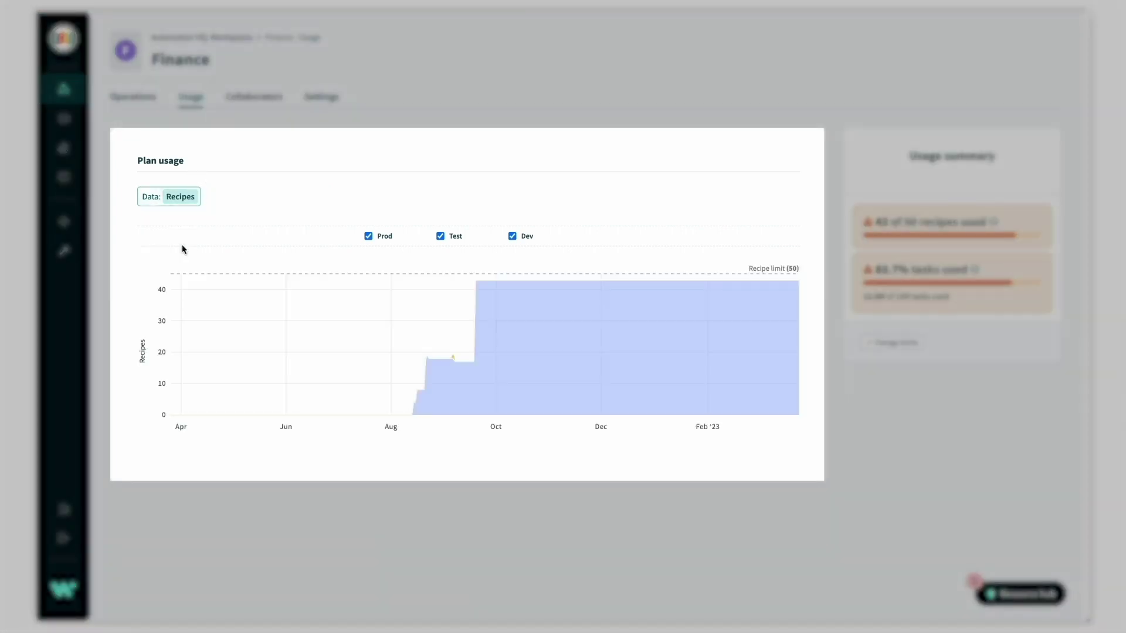
mouse_move(354, 293)
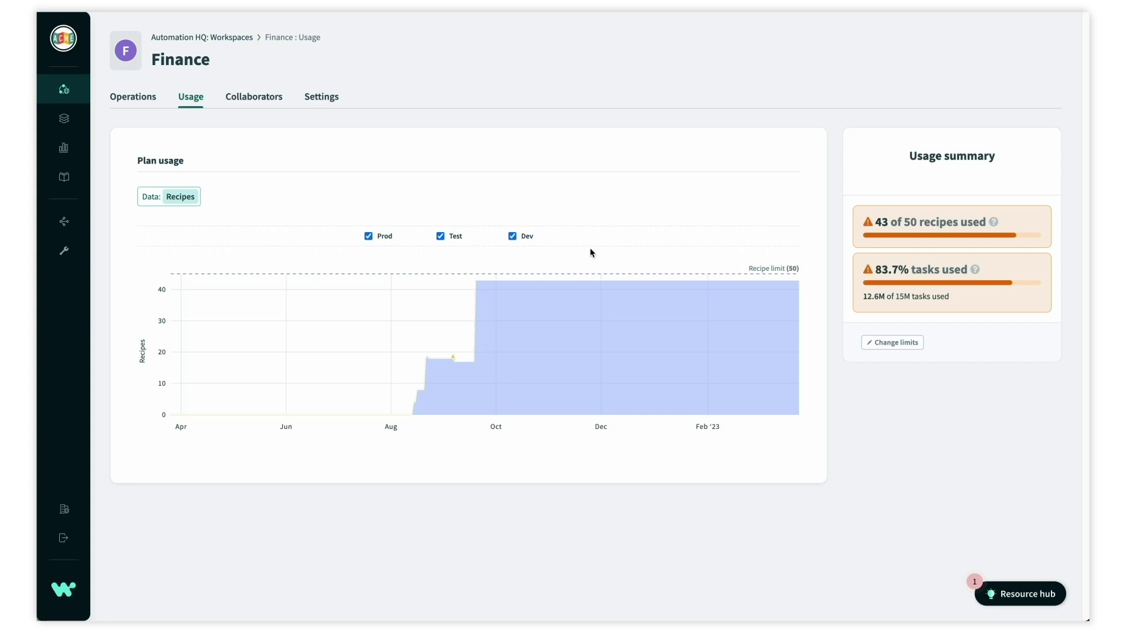
Step: Show the Finance Collaborators tab listing its 21 collaborators and roles
click(258, 106)
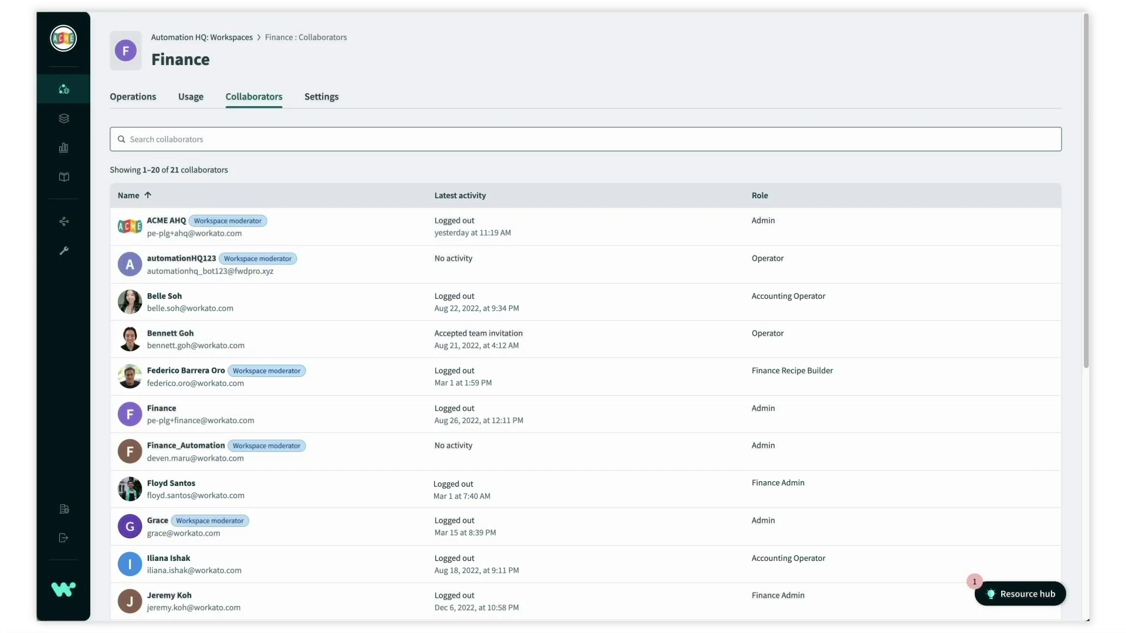
Step: In Finance Settings > App access, add Airtable and apply, reaching 26 accessible apps
click(320, 100)
click(236, 177)
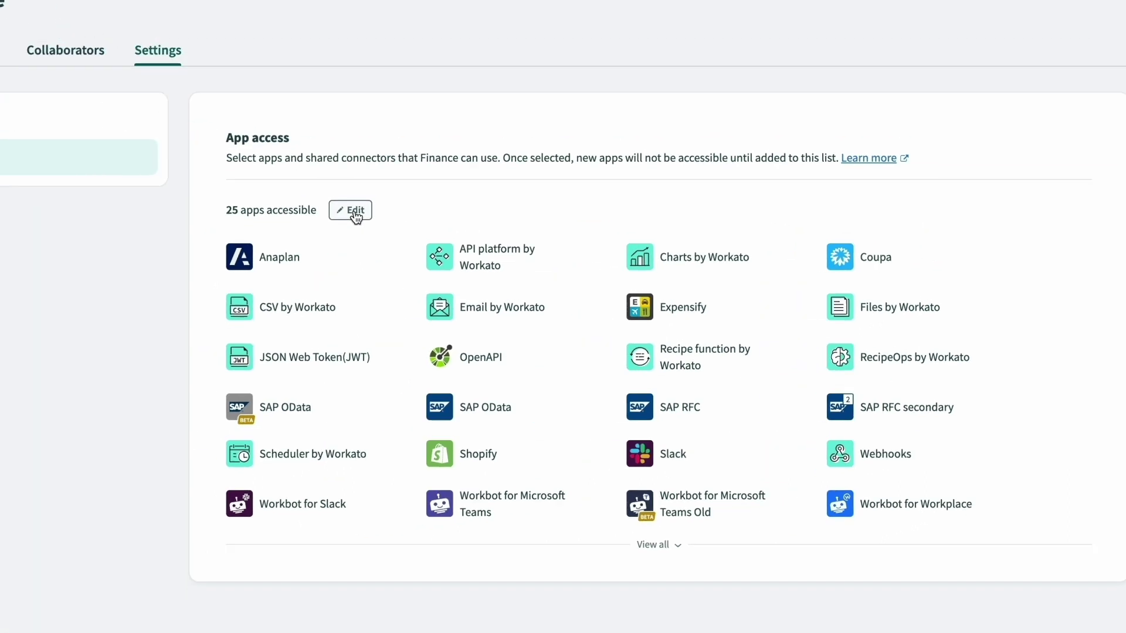
click(206, 179)
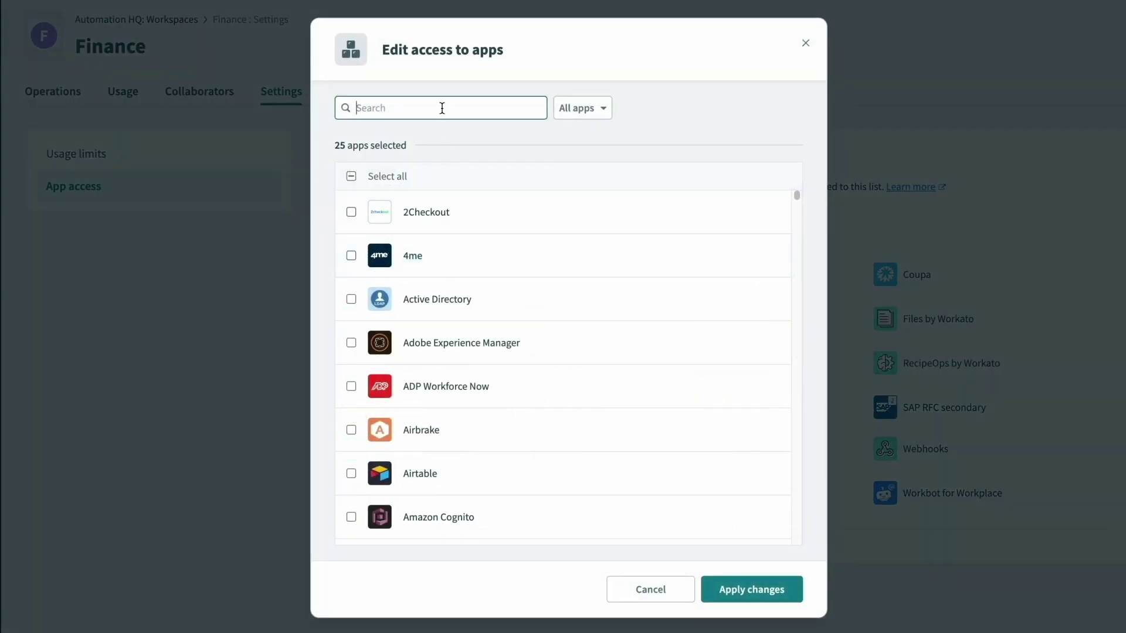
text(air)
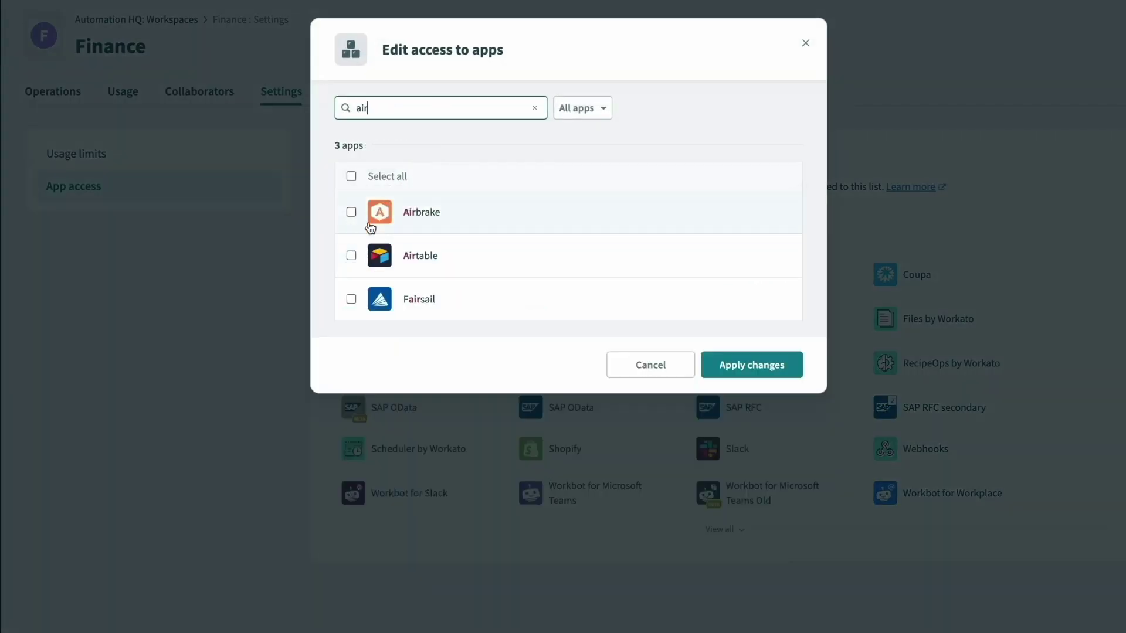
click(351, 255)
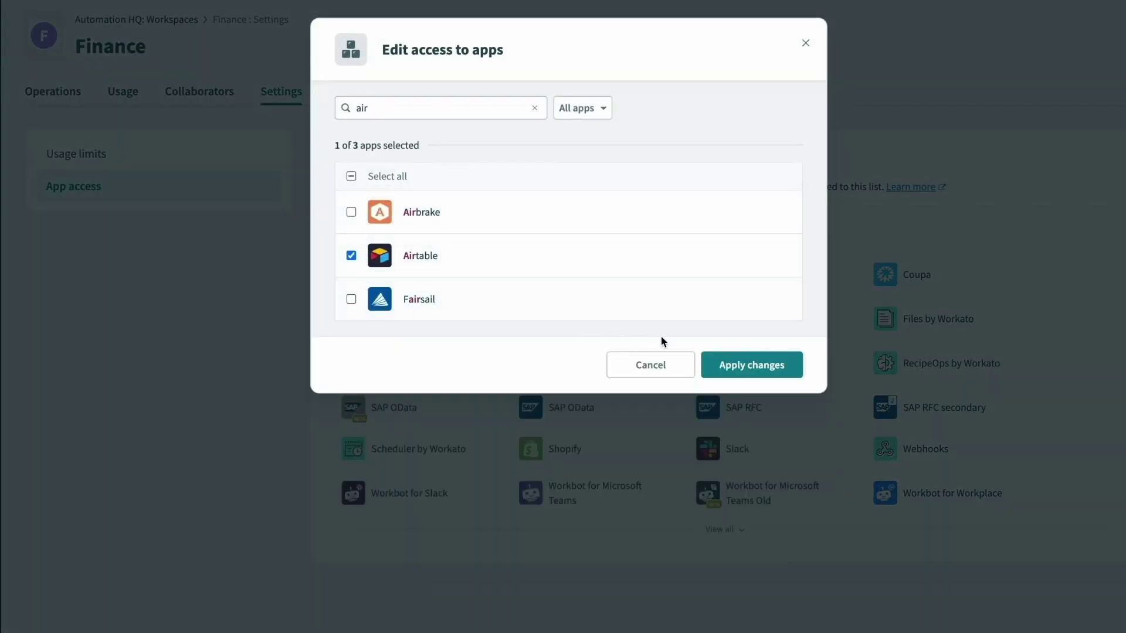
click(728, 365)
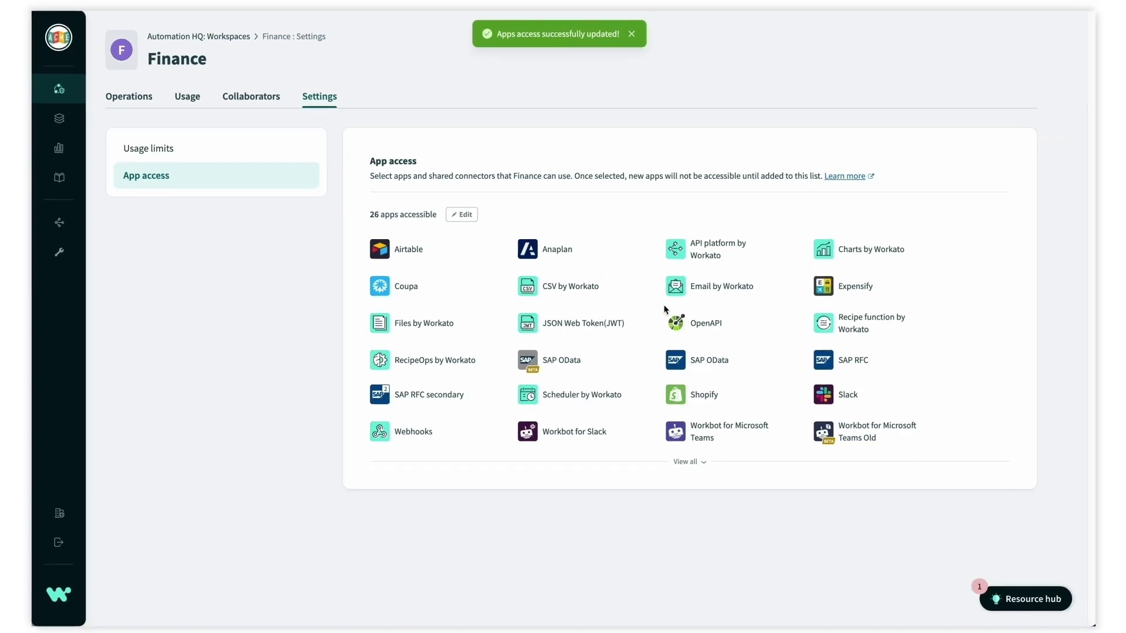
Step: Show Automation HQ plan usage and its add-ons, highlighting 2 On-prem agents and 20 Enterprise workbots
click(239, 40)
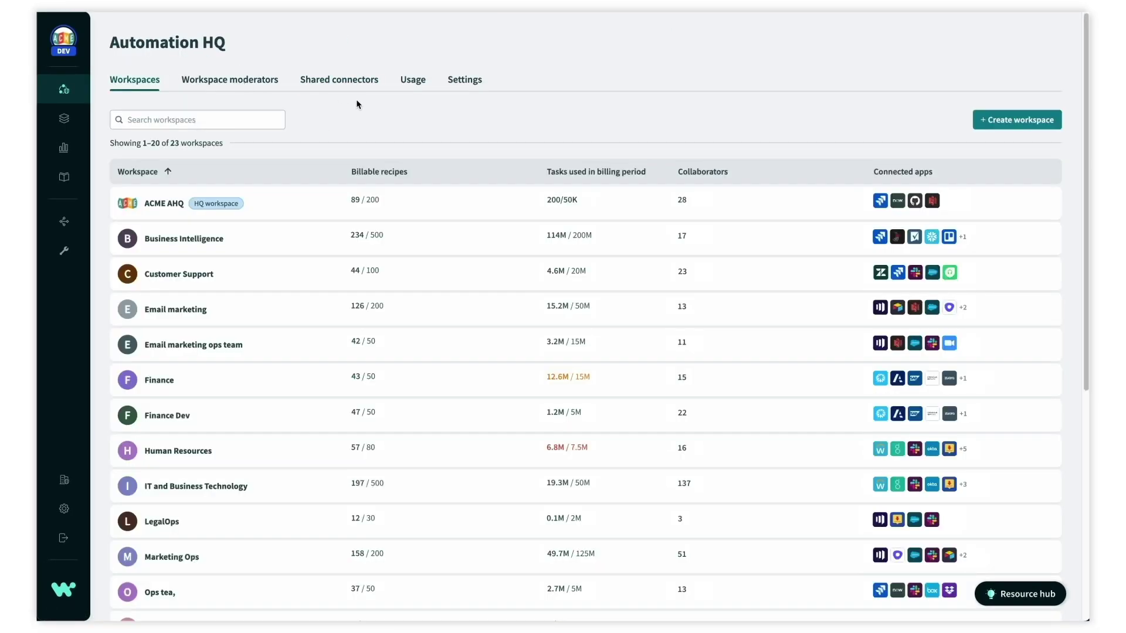
click(416, 81)
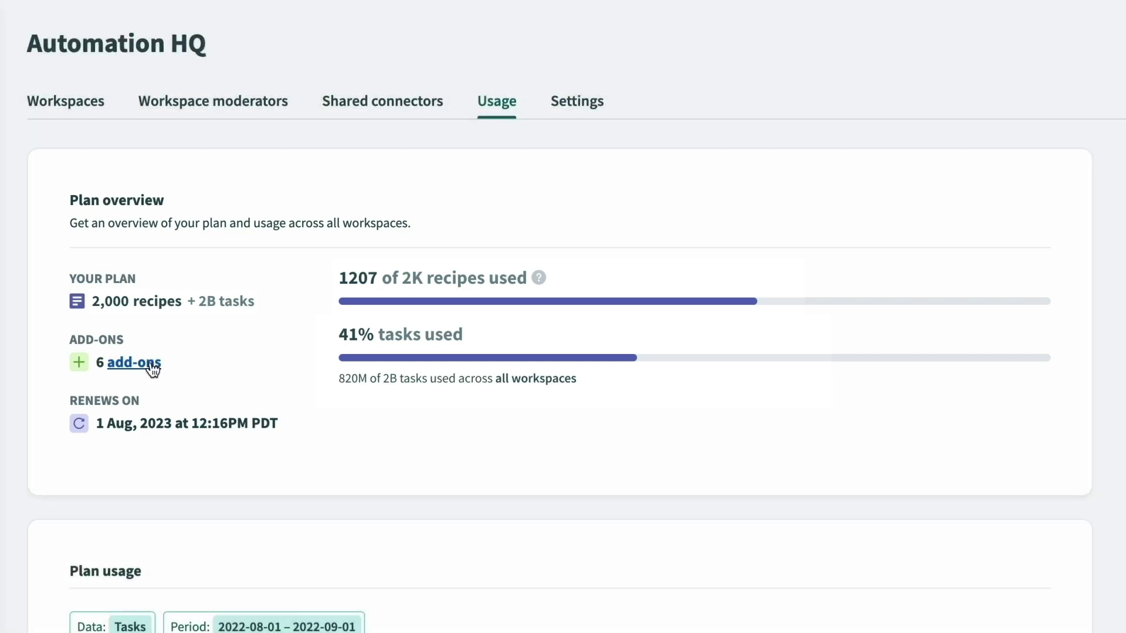
click(151, 365)
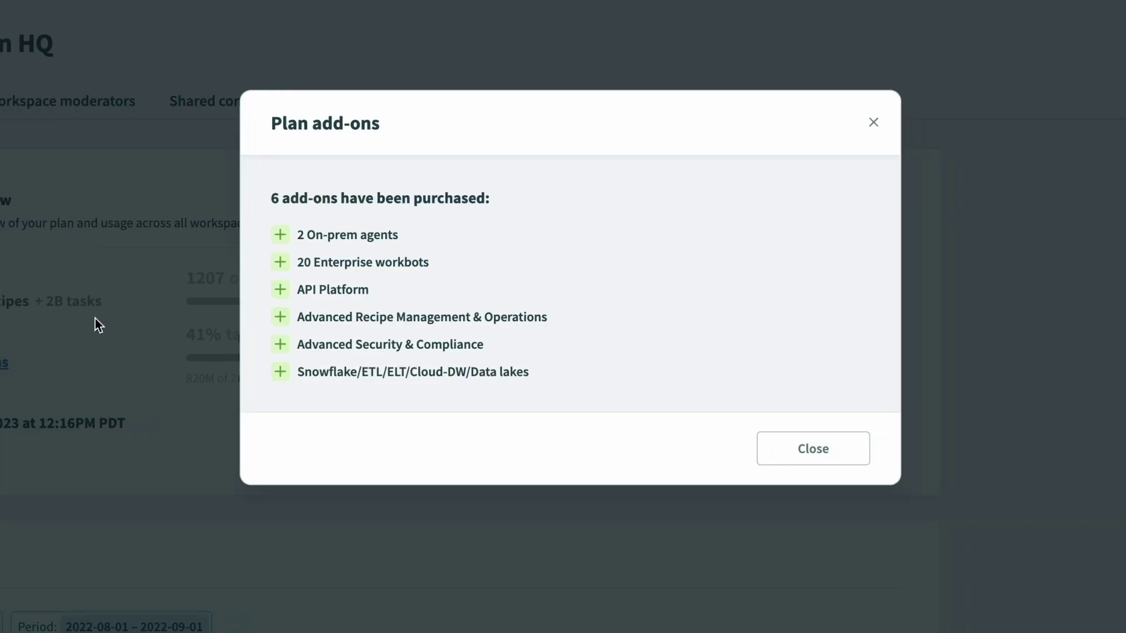
drag(300, 237, 392, 237)
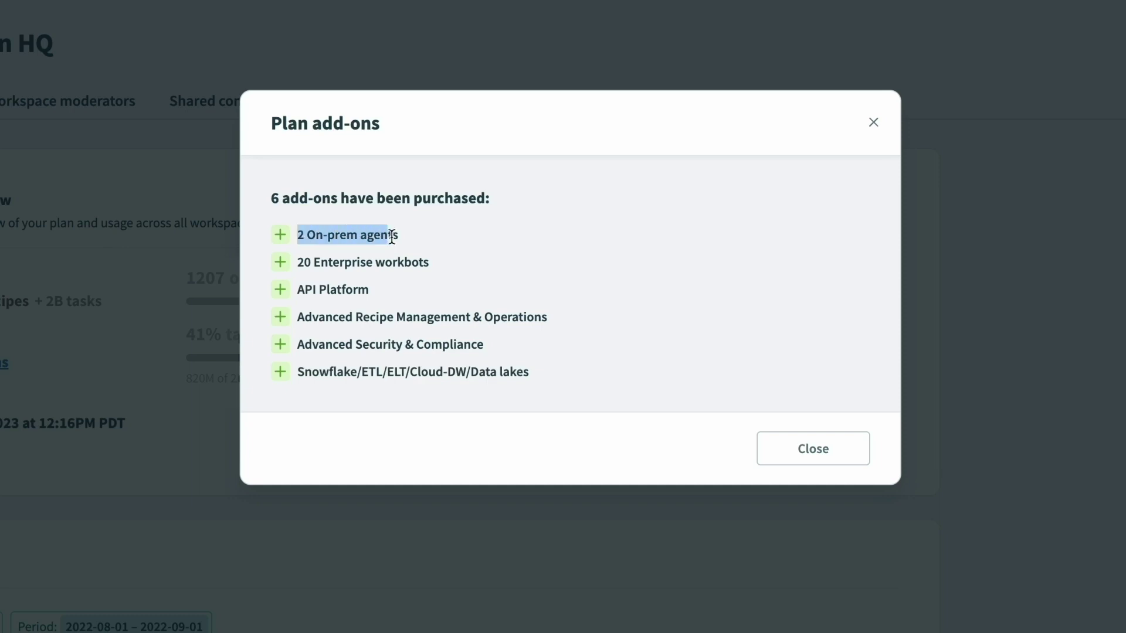
drag(298, 263, 447, 272)
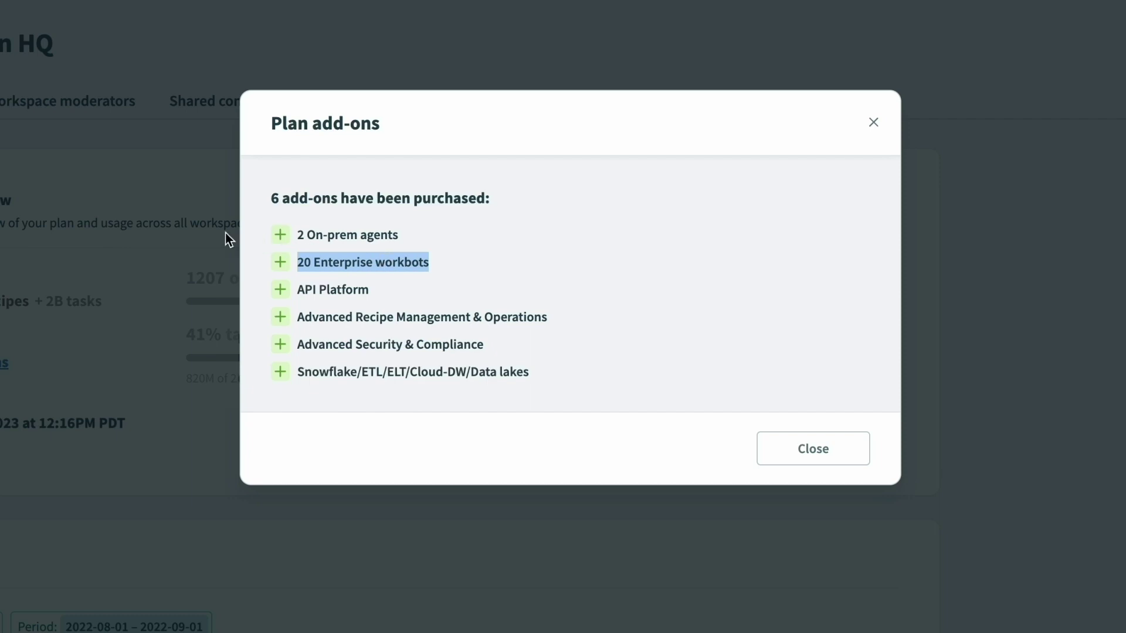
Step: Close the add-ons list and switch the all-workspaces Plan usage chart from Tasks to Recipes
click(160, 293)
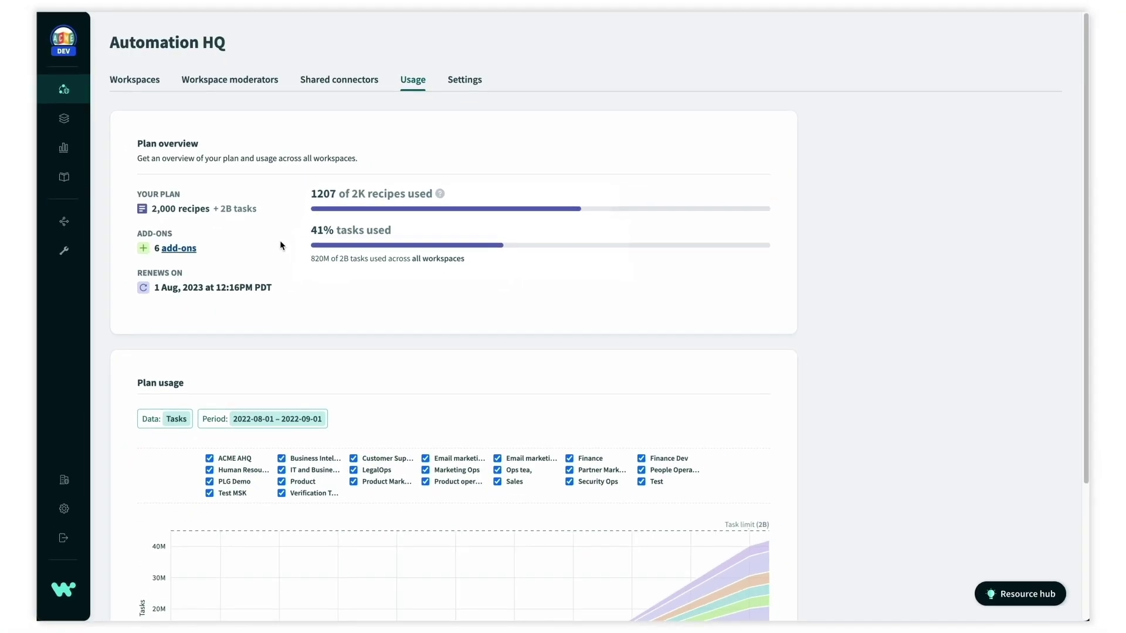
scroll(285, 261, down, 3)
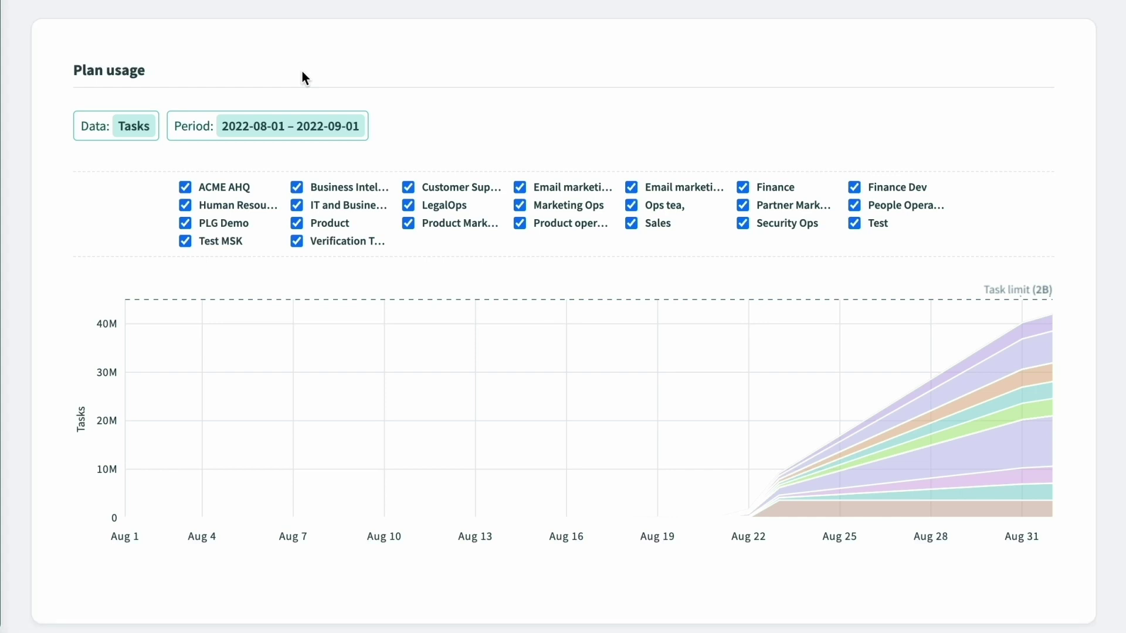
click(135, 126)
click(123, 199)
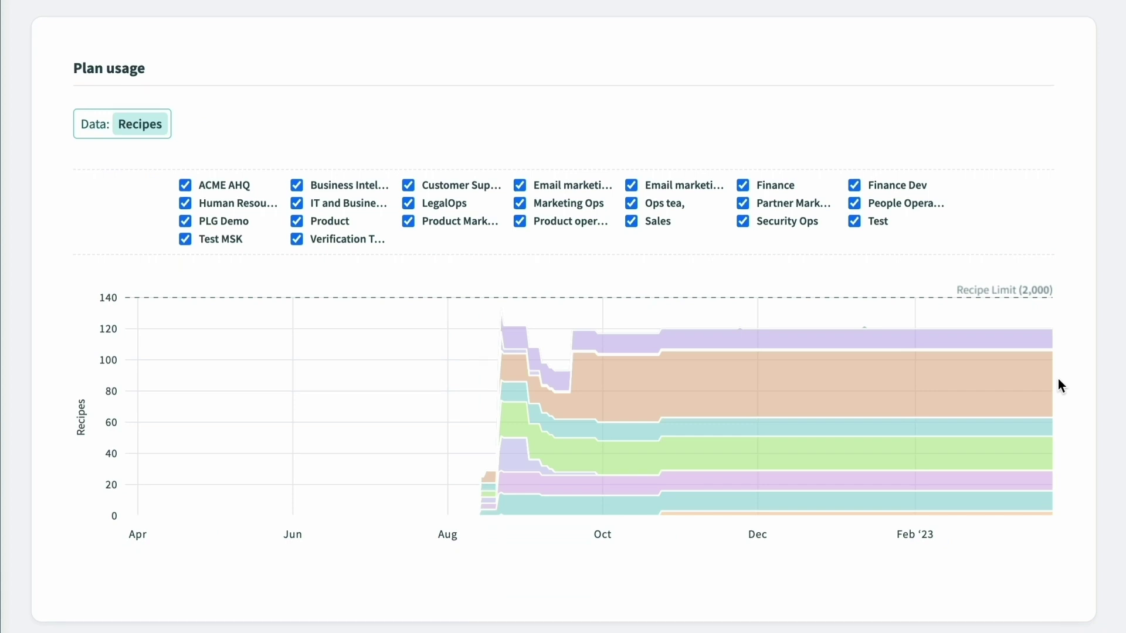
mouse_move(997, 382)
scroll(995, 384, down, 3)
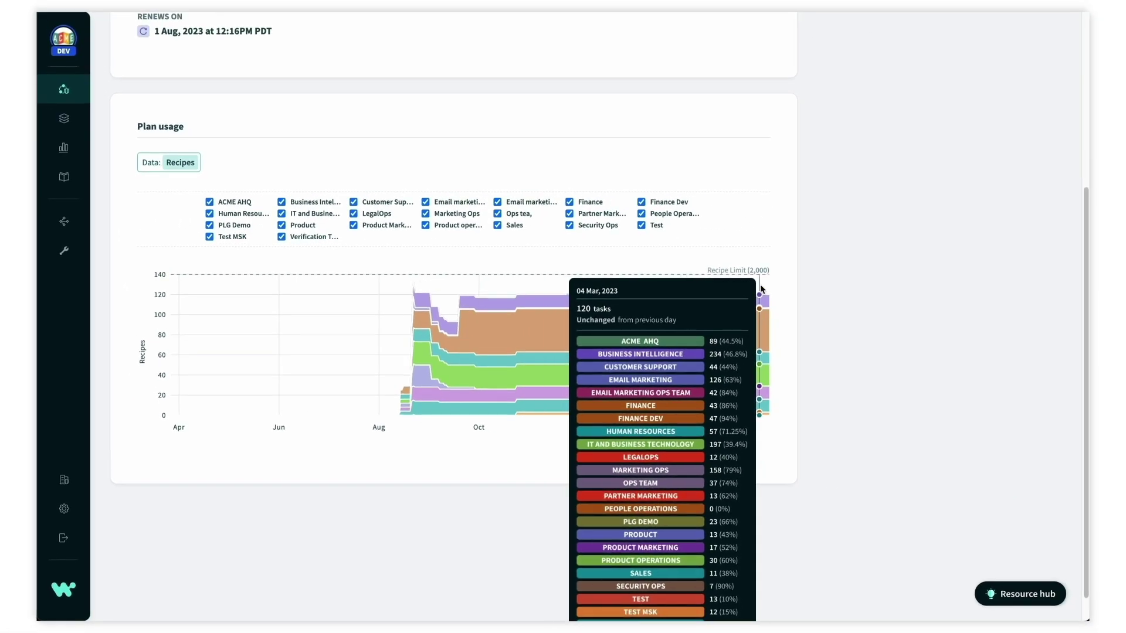
scroll(727, 235, up, 3)
scroll(652, 223, up, 2)
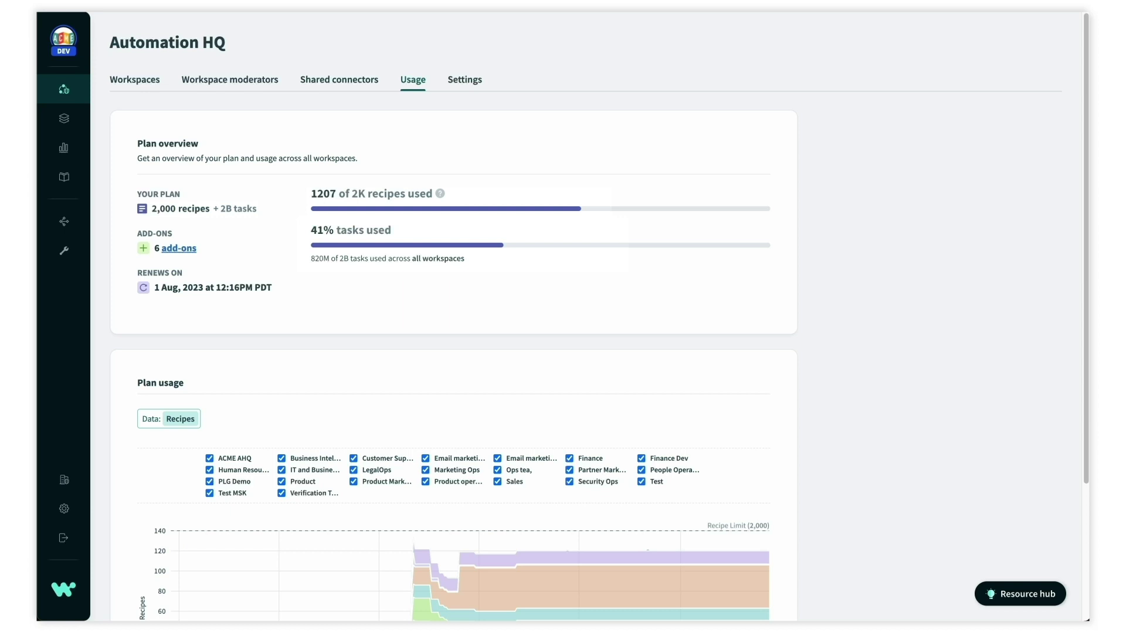
Step: Begin a new workspace moderator assignment for the chosen collaborator with the Admin role
click(257, 83)
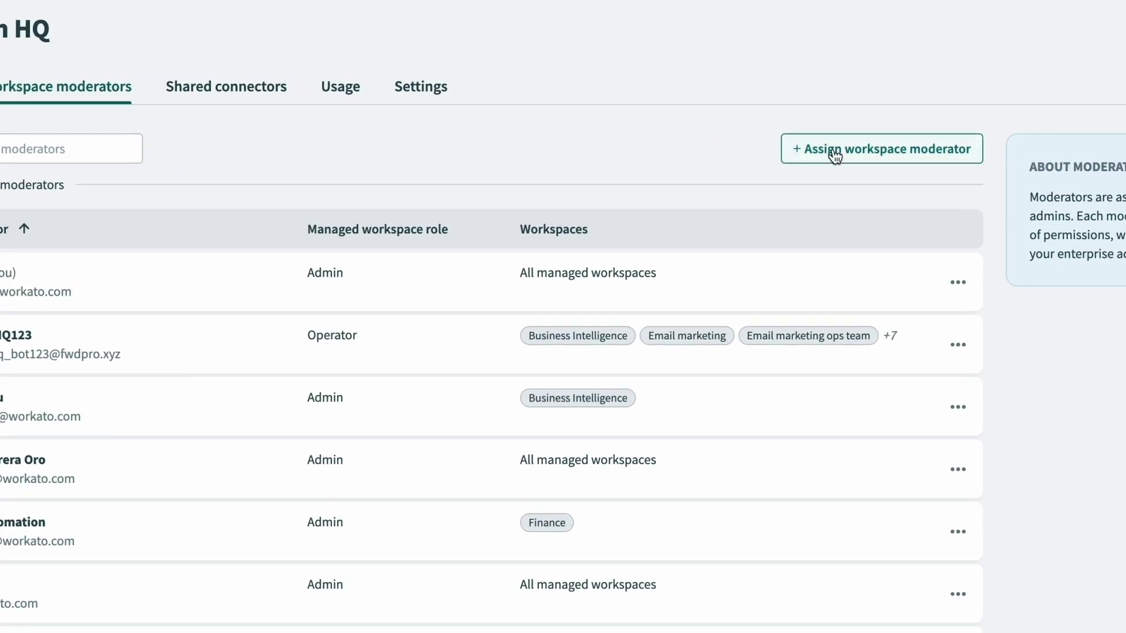
click(835, 151)
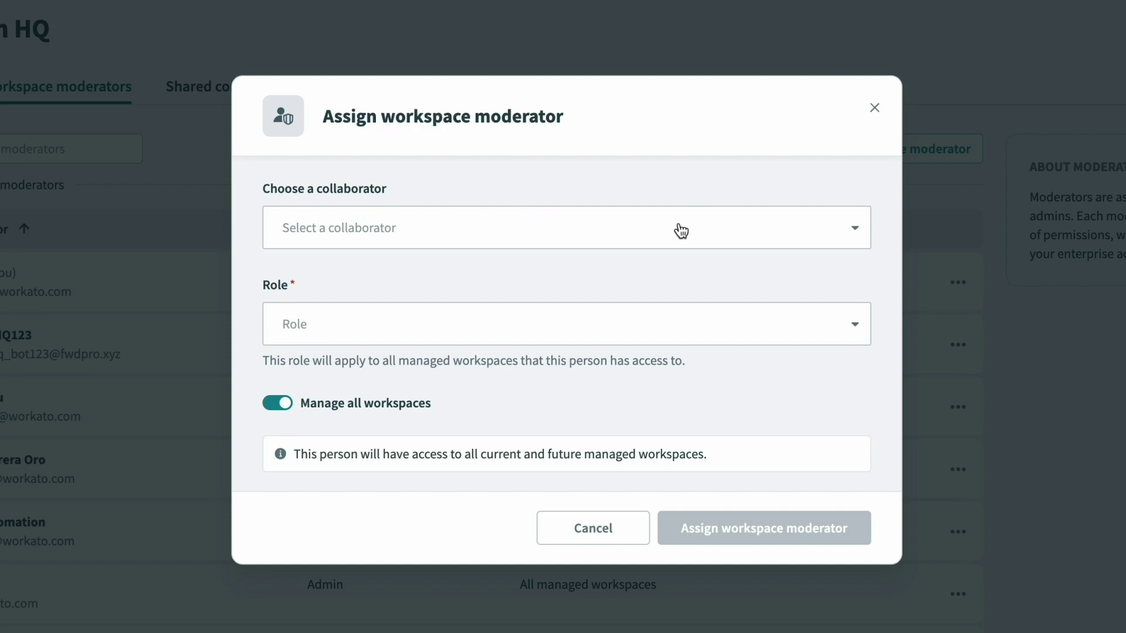
click(681, 230)
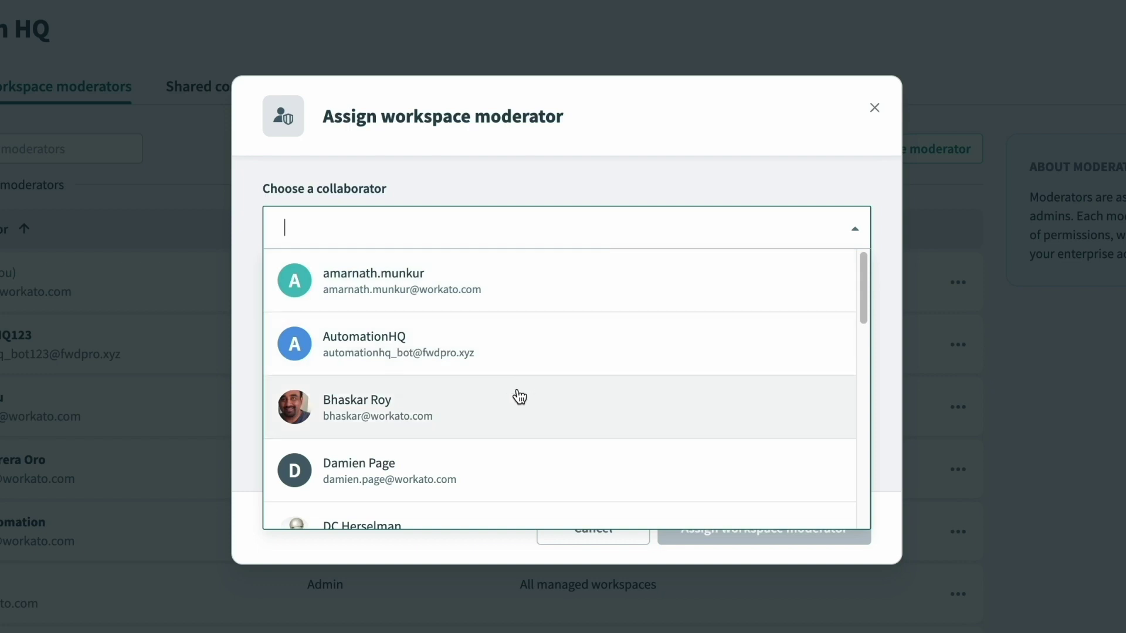
click(518, 396)
click(518, 337)
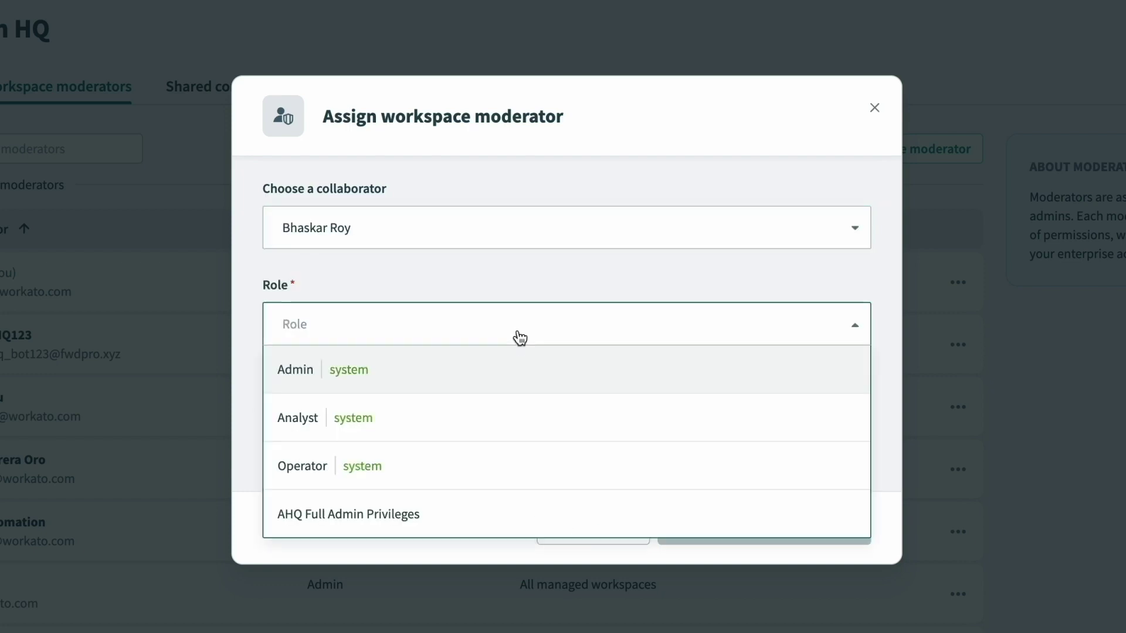
click(515, 369)
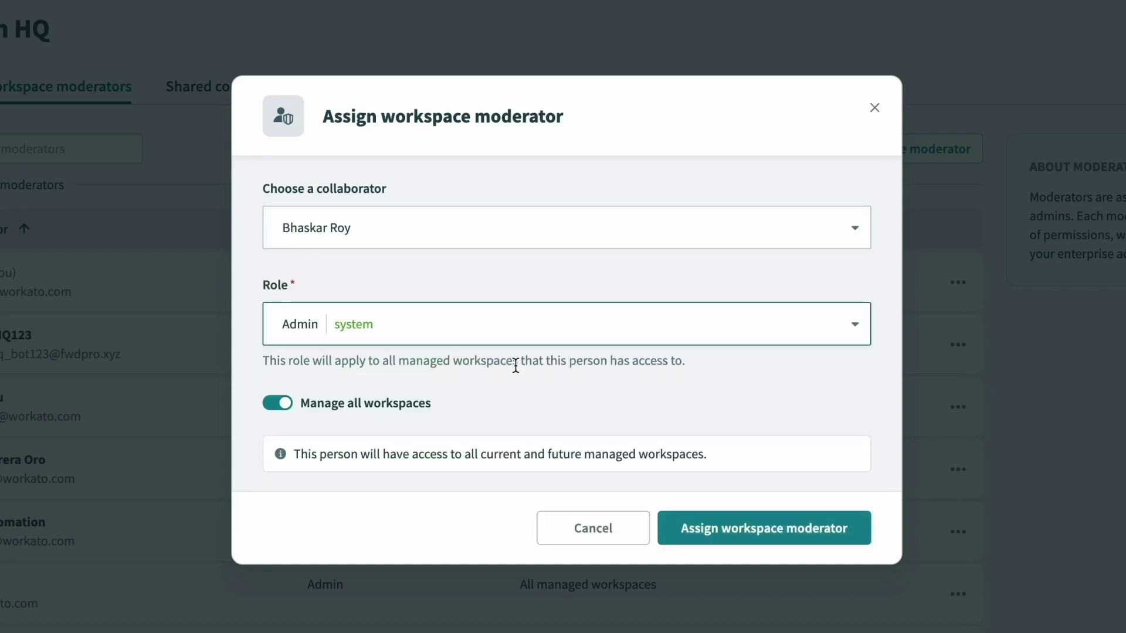
Step: Limit the moderator to the People Operations workspace only and complete the assignment
click(286, 405)
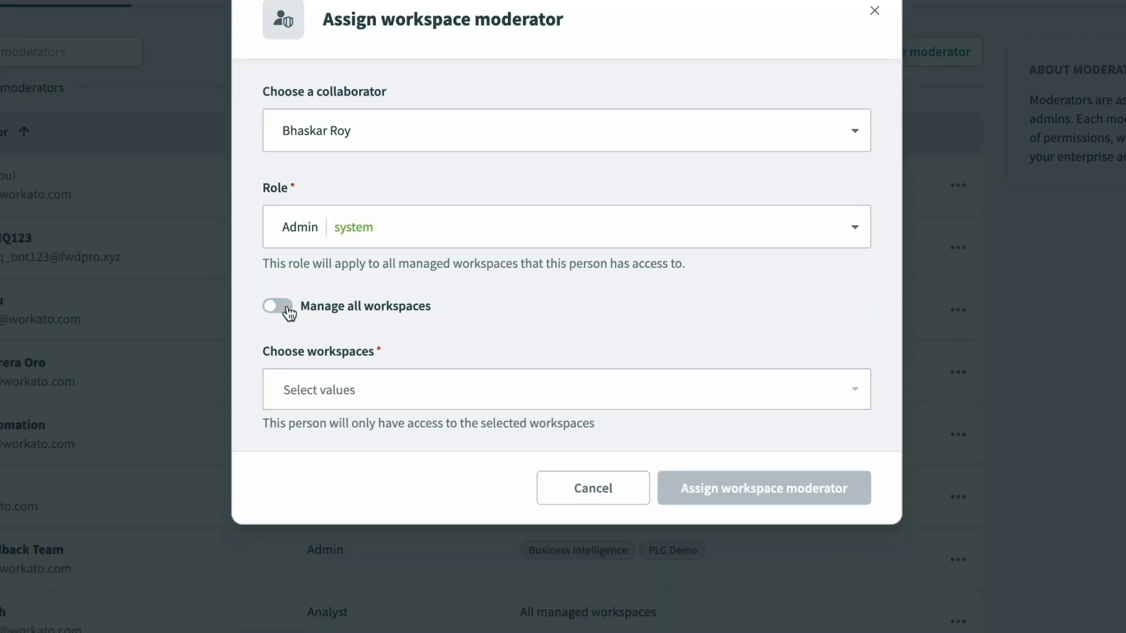
click(394, 390)
text(peop)
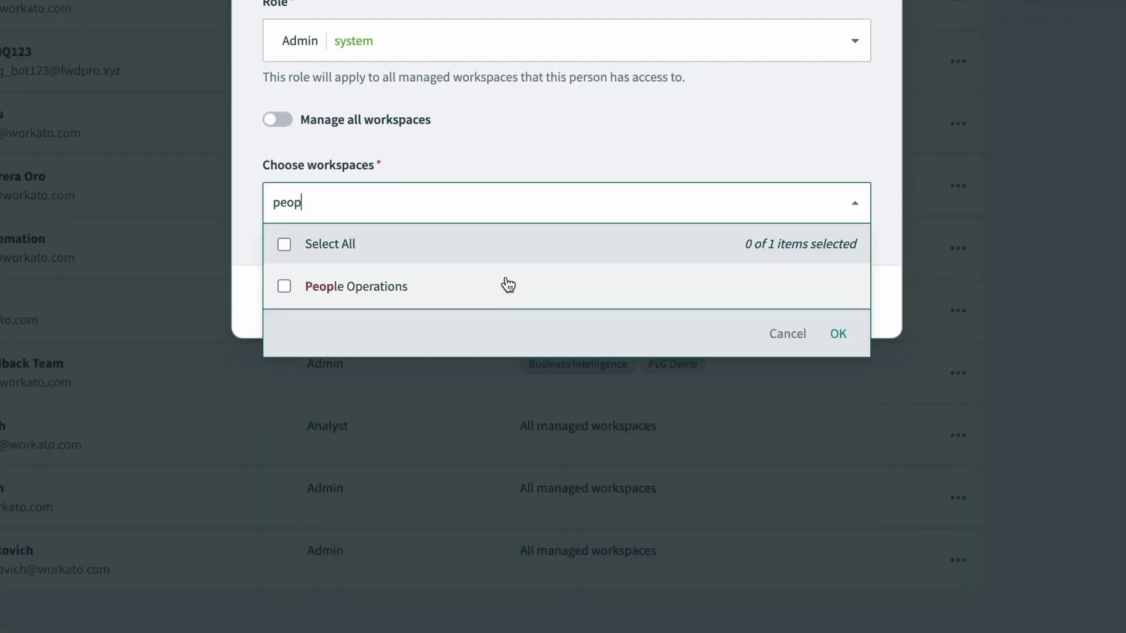
click(447, 286)
click(835, 335)
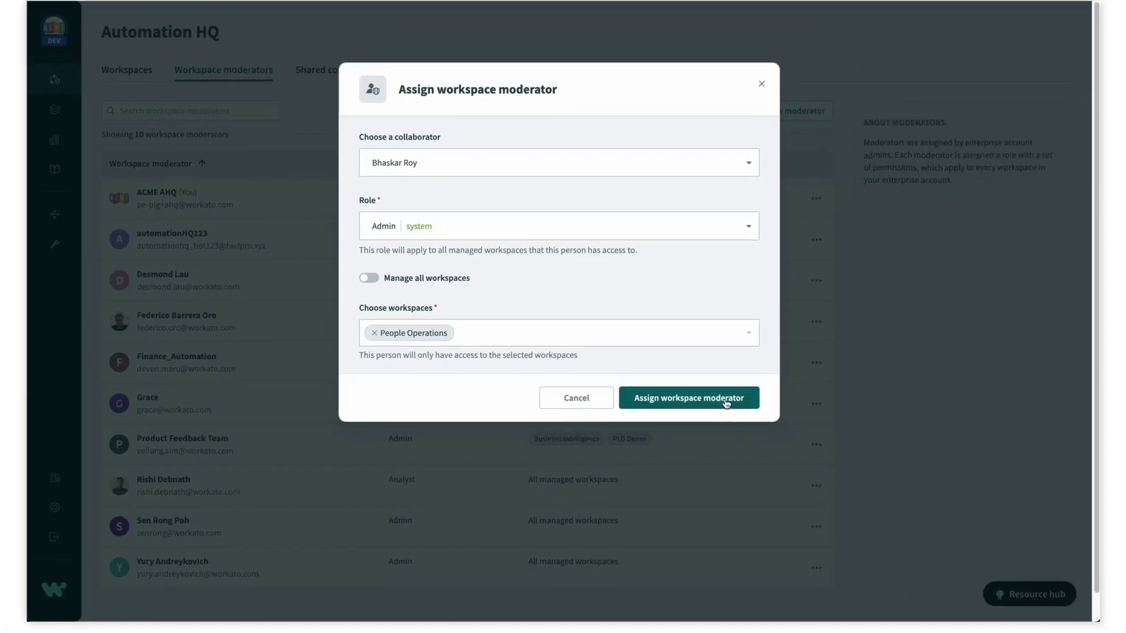
click(726, 401)
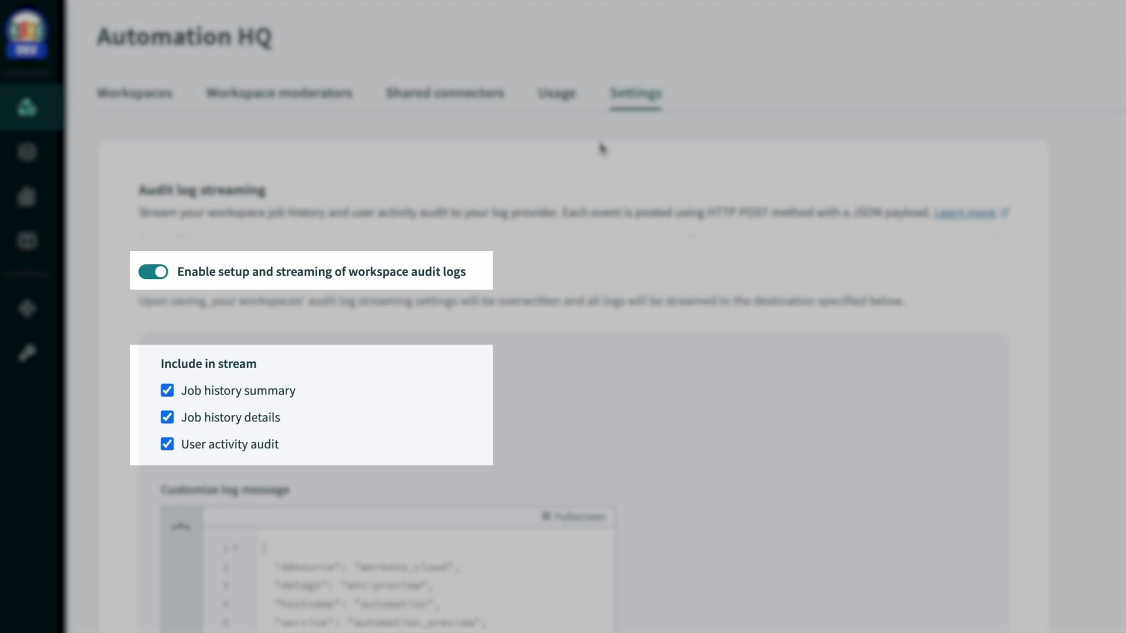
Step: Set the audit log streaming destination type to Cloud based logging service
scroll(600, 142, down, 5)
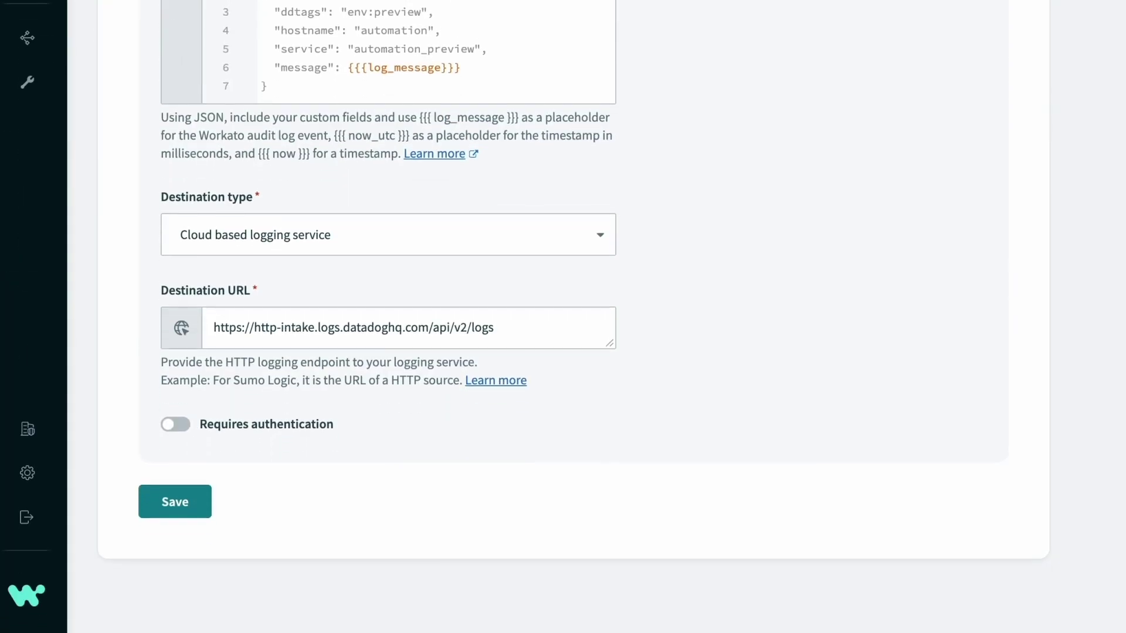
click(542, 235)
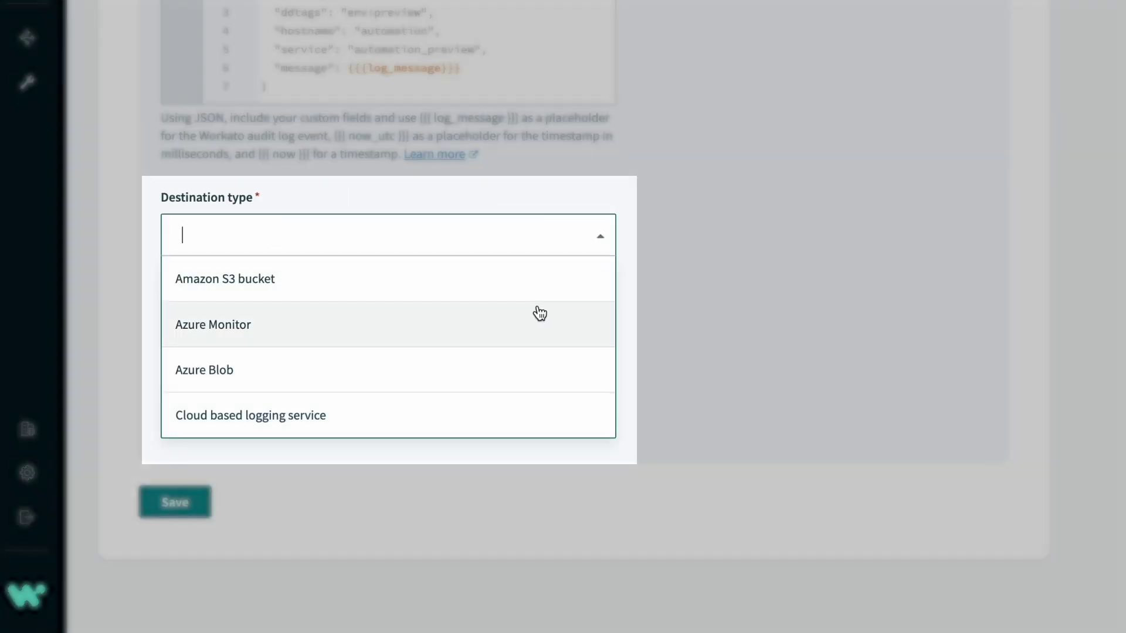
click(559, 396)
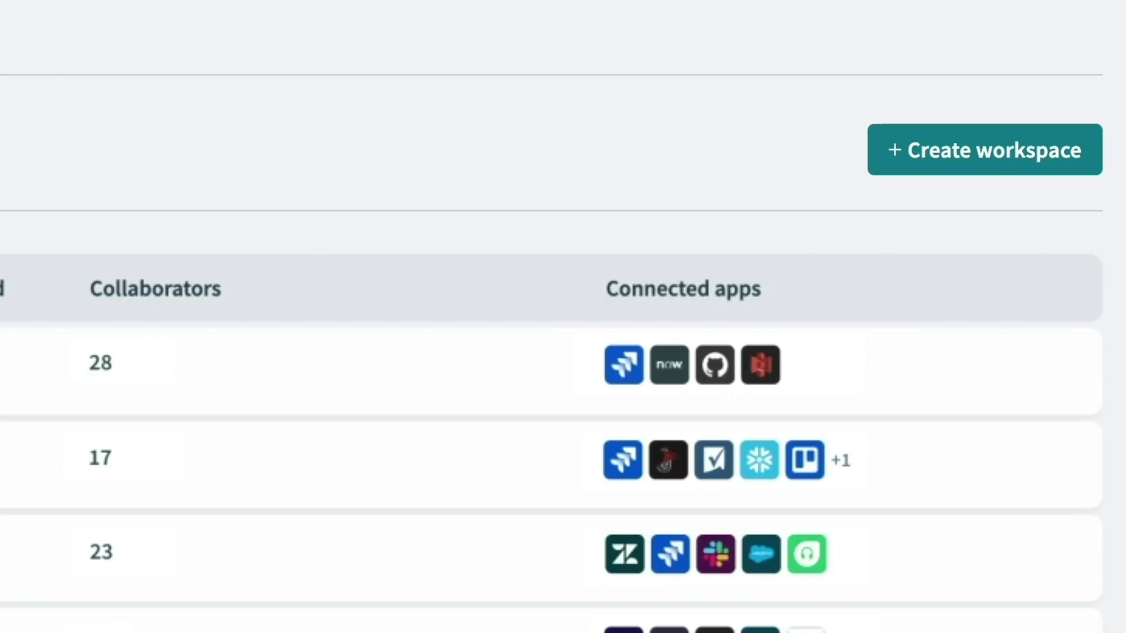
Step: Create workspace named RevOps with recipe limit 100 and task limit 5000000
click(906, 151)
text(RevOps)
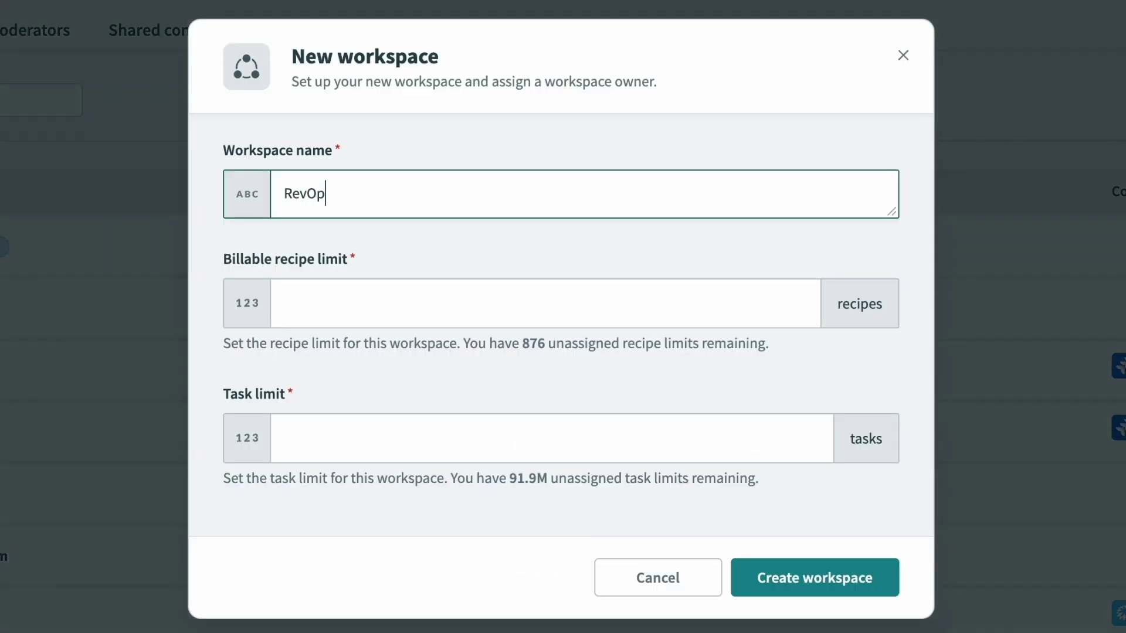
click(766, 293)
text(100)
click(704, 425)
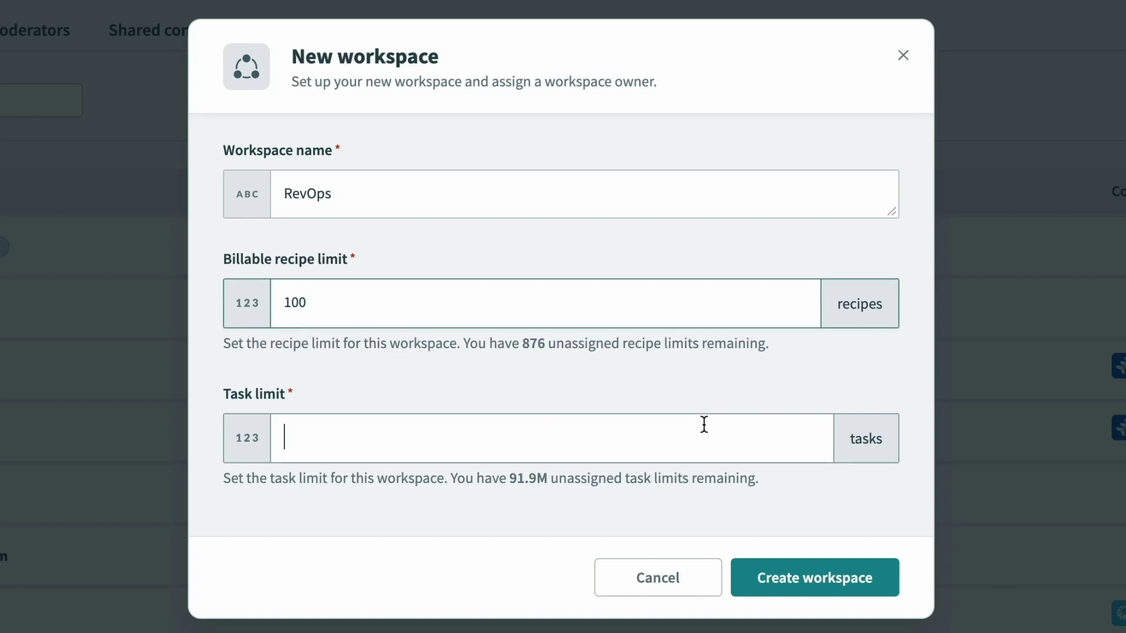
text(5000000)
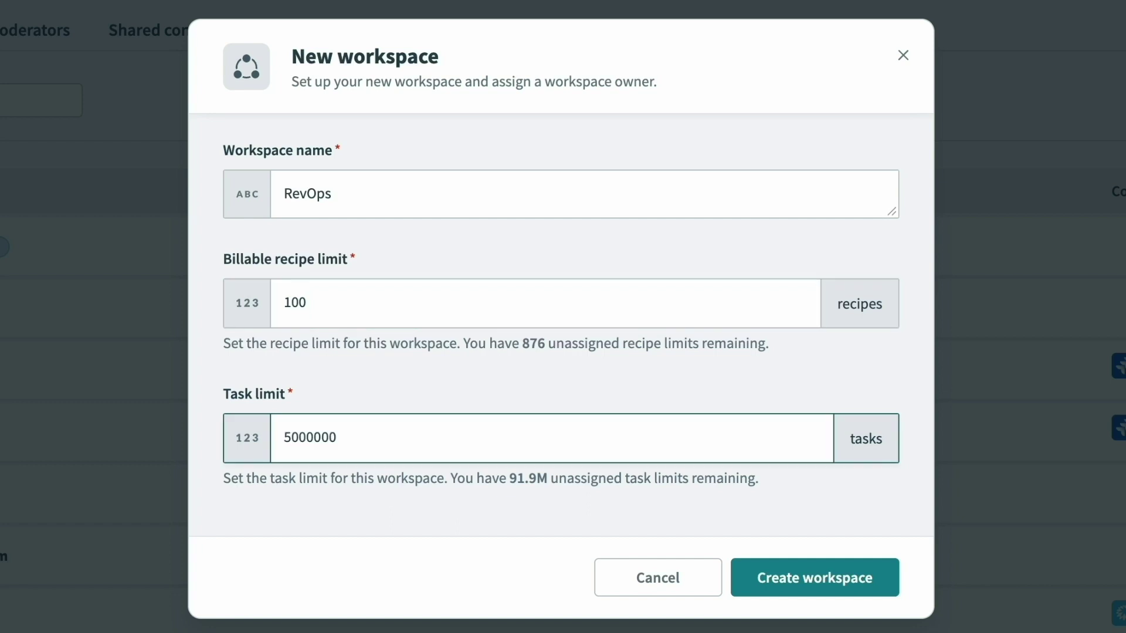
click(762, 591)
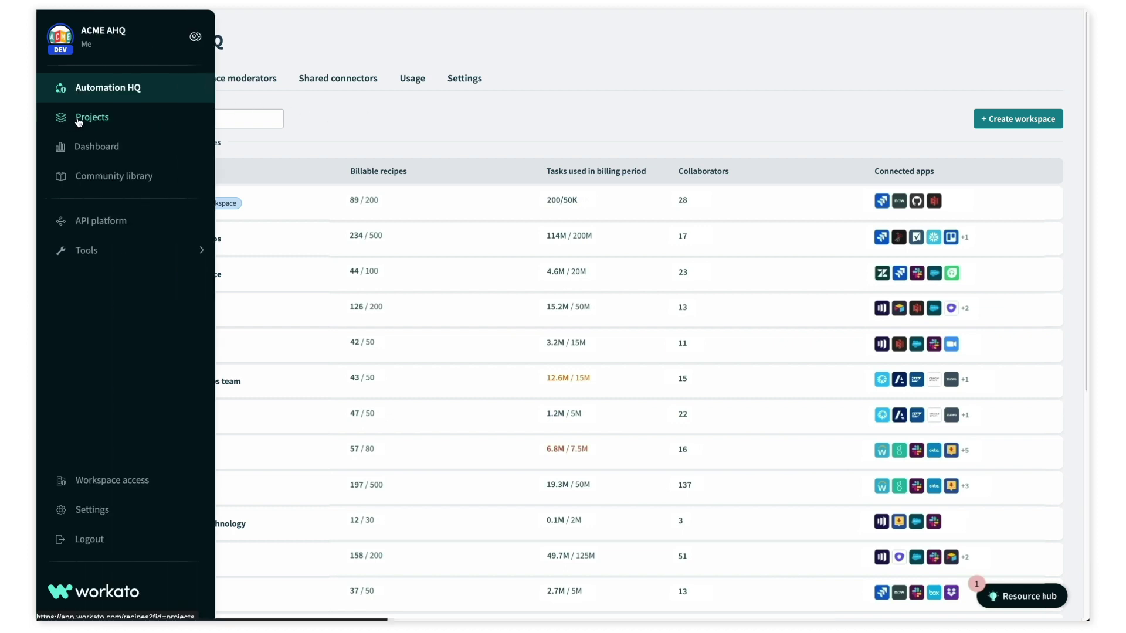
Step: Go to the Projects page and scroll through its 51 recipes, 8 connections and project list
click(75, 120)
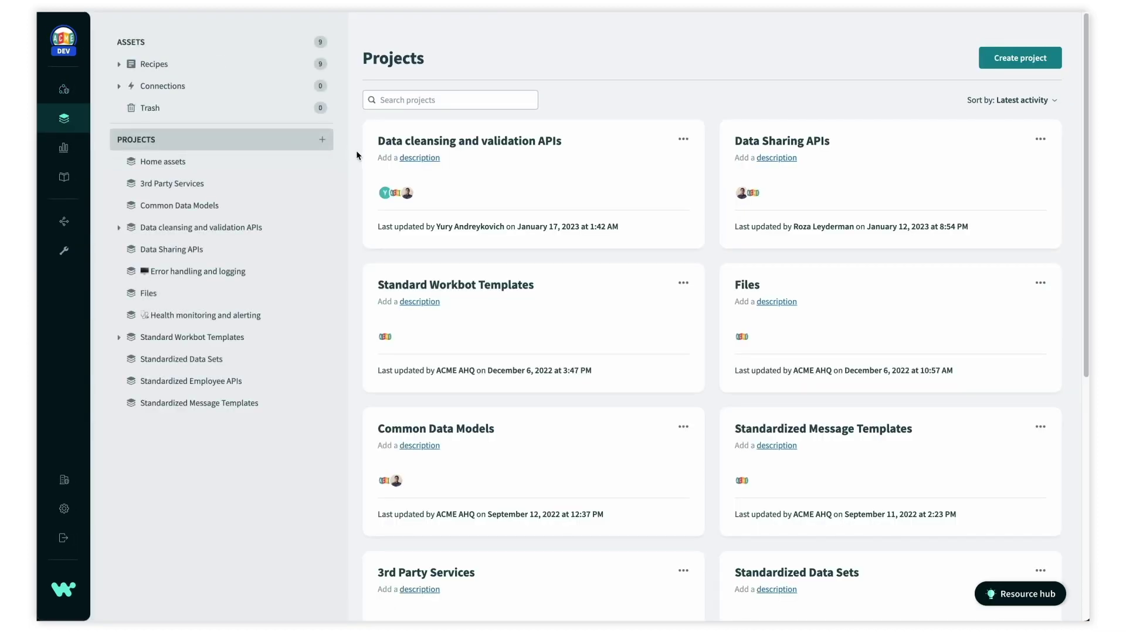
scroll(356, 156, down, 1)
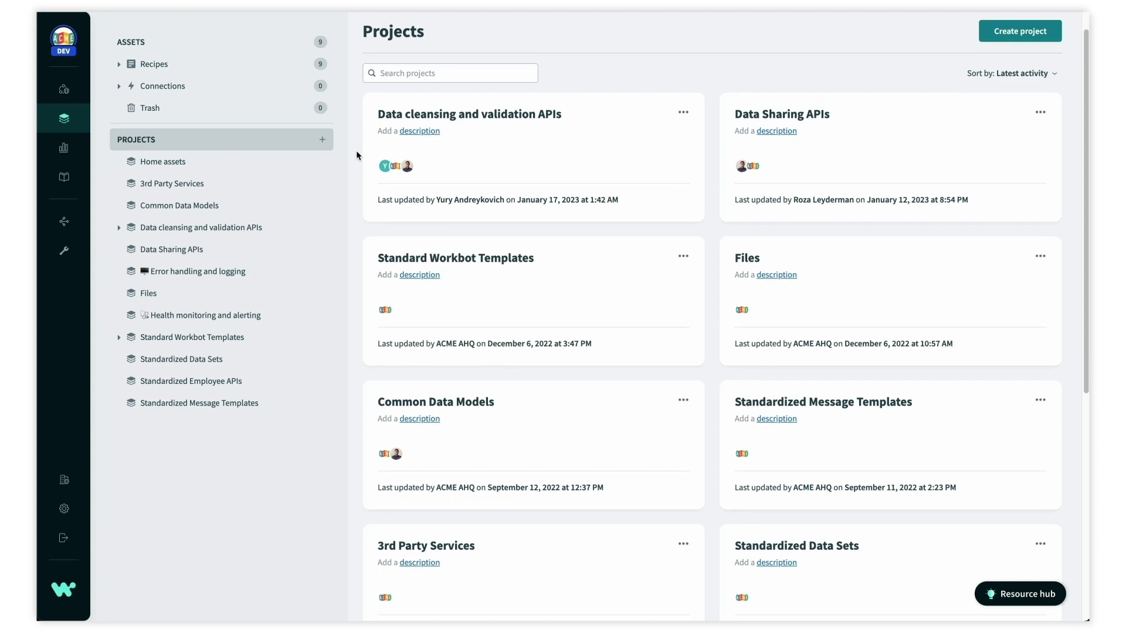
scroll(356, 156, up, 1)
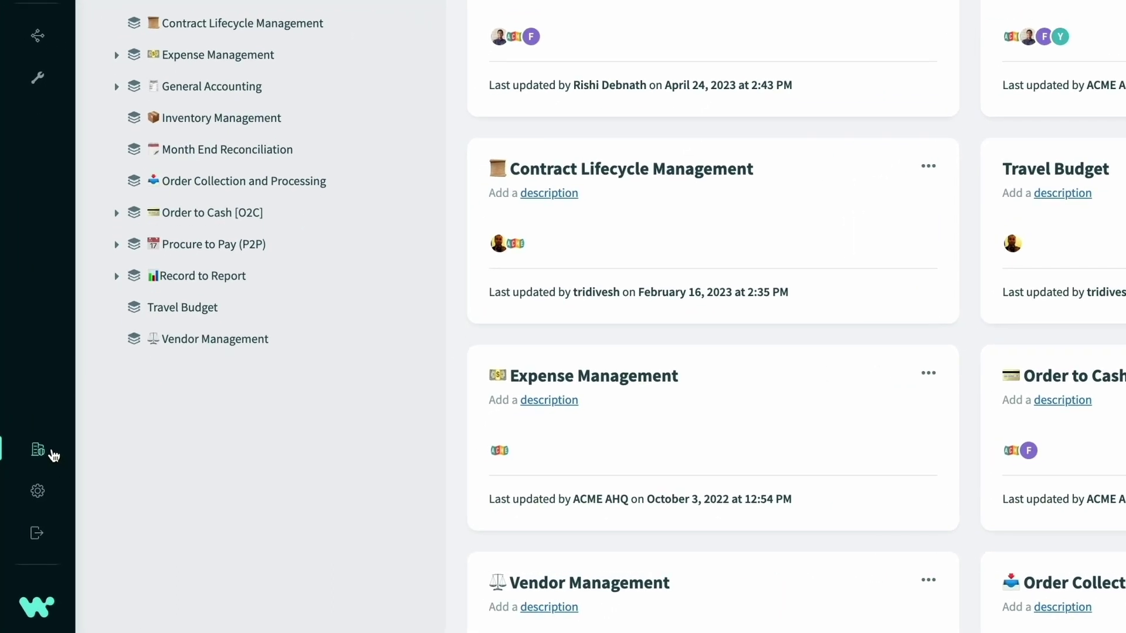
Step: Show the Tools menu with Lookup tables, Logs and Recipe lifecycle management
mouse_move(75, 484)
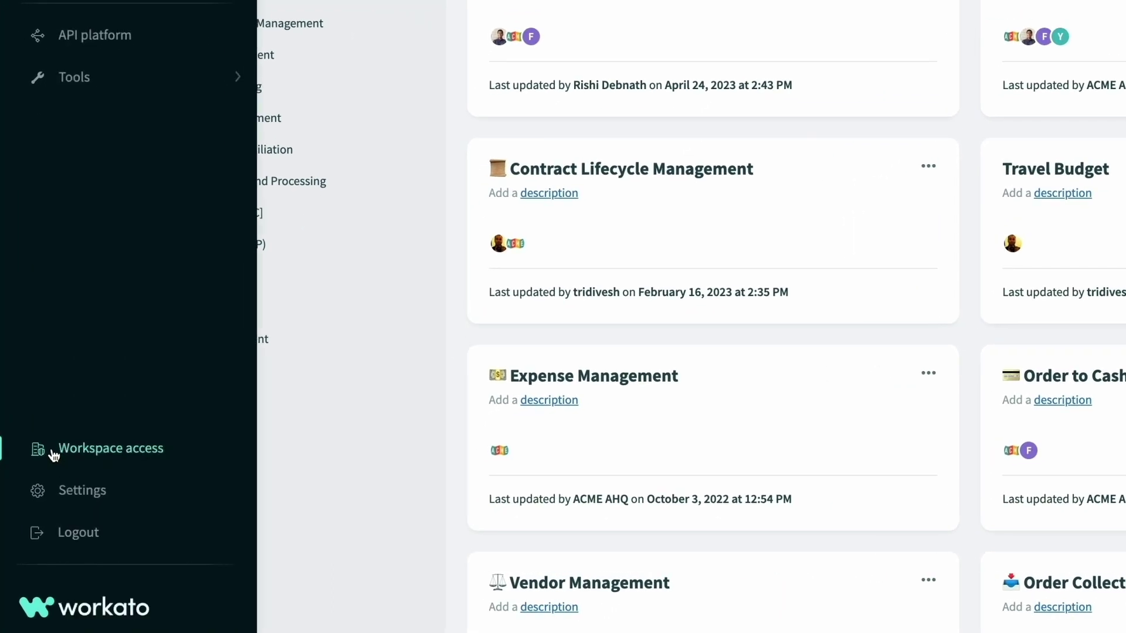
click(138, 85)
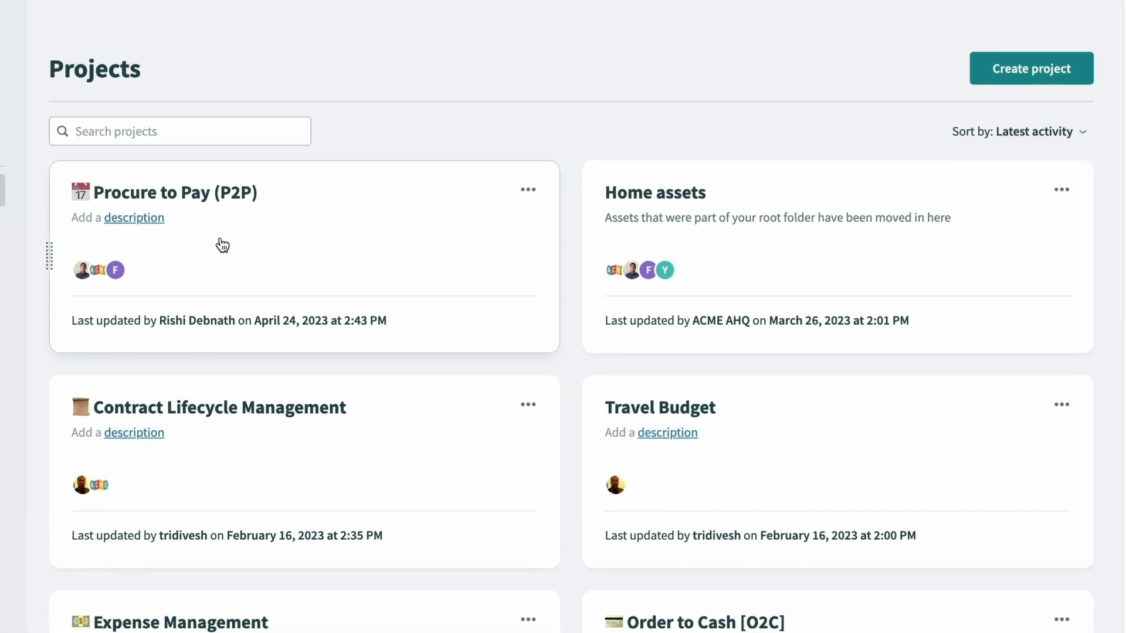
Step: Open the Procure to Pay (P2P) project and view its Create dropdown options
click(223, 245)
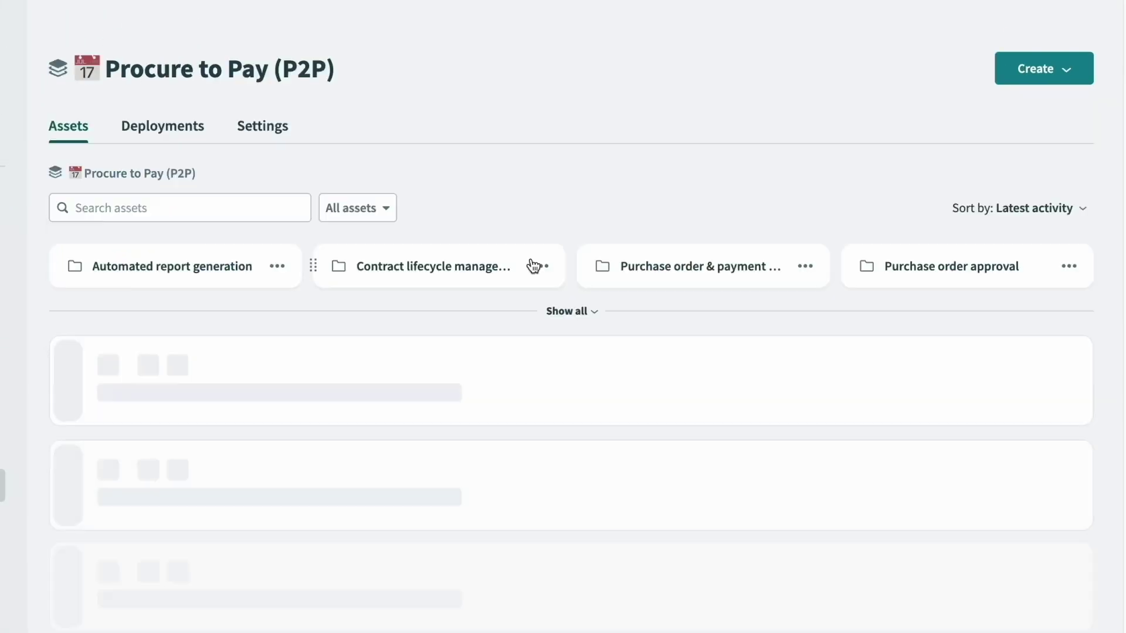
click(1013, 81)
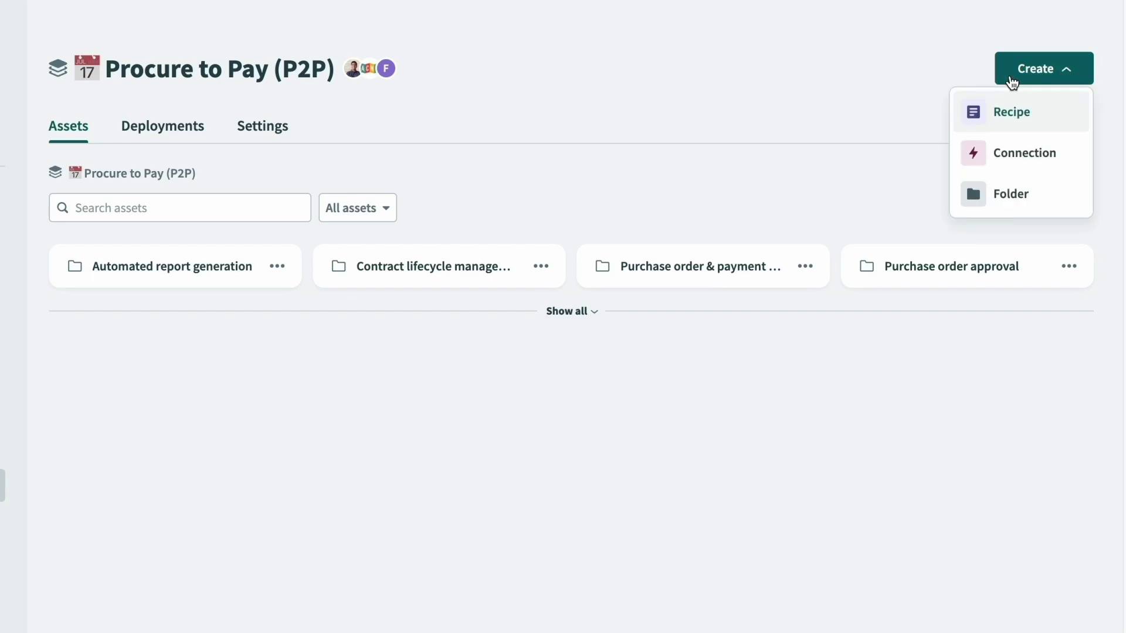